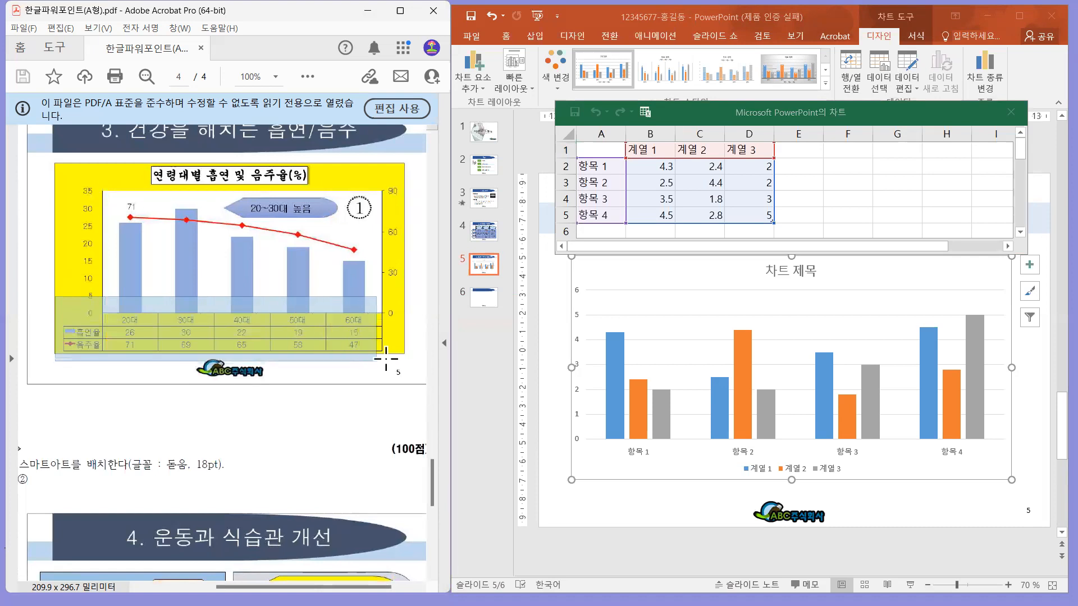
Examine the age-group headings and the data table beneath the reference chart in the PDF
{"action": "left_click_drag", "start_coordinate": [201, 312], "coordinate": [294, 264]}
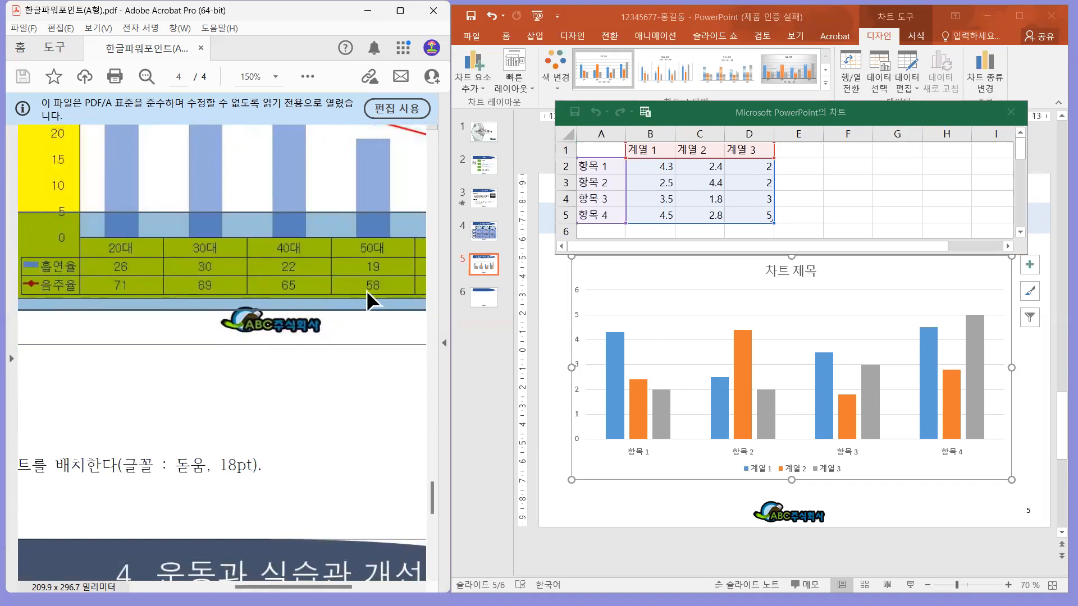
{"action": "scroll", "coordinate": [268, 298], "scroll_direction": "down", "scroll_amount": 1}
{"action": "left_click_drag", "start_coordinate": [323, 281], "coordinate": [285, 275]}
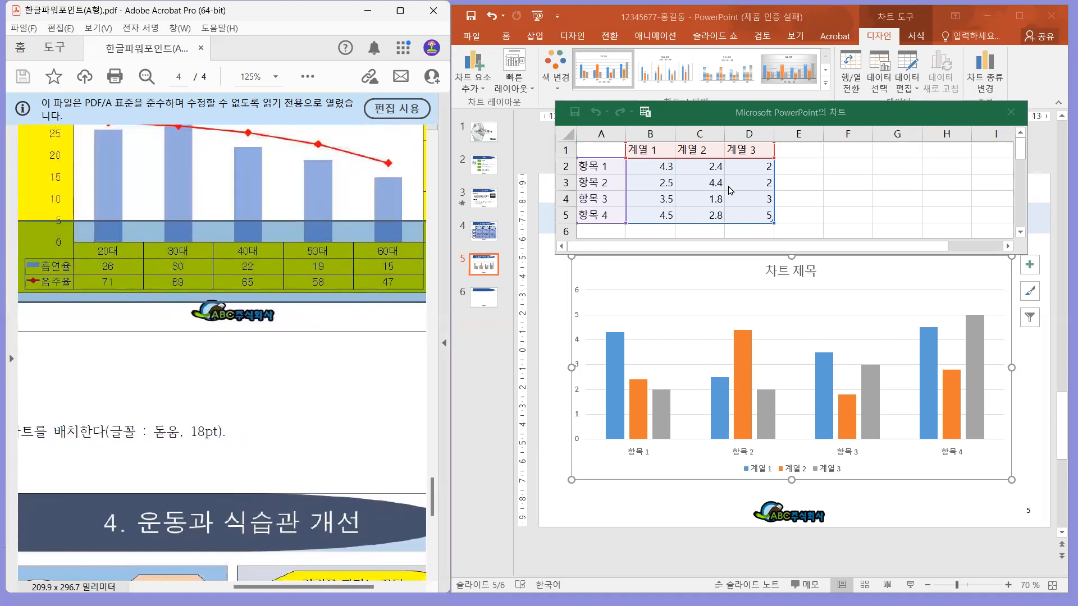
{"action": "left_click", "coordinate": [95, 268]}
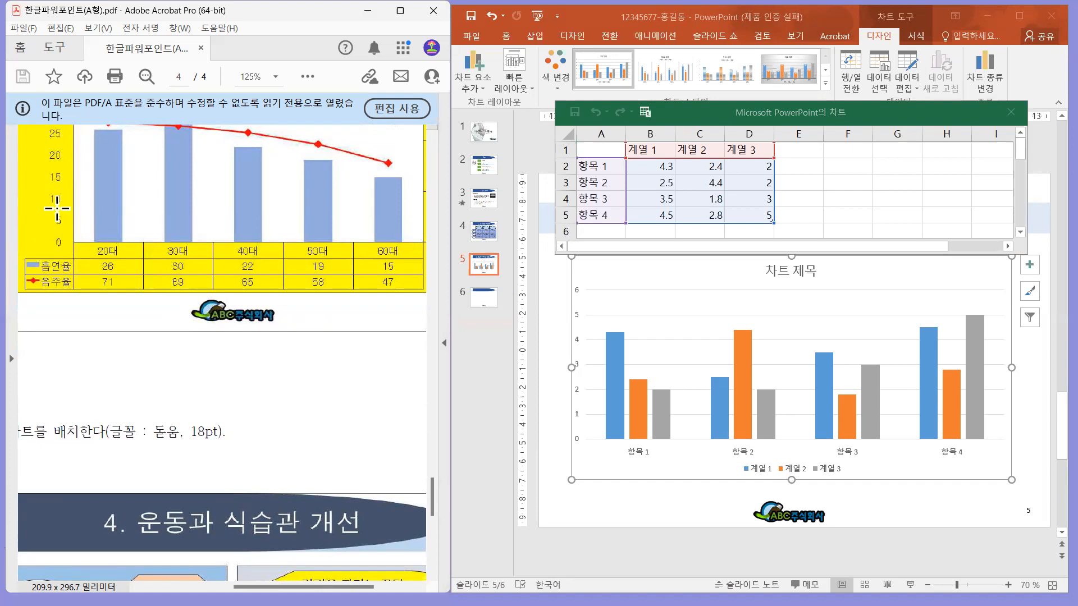
{"action": "mouse_move", "coordinate": [70, 257]}
{"action": "left_mouse_down"}
{"action": "mouse_move", "coordinate": [29, 248]}
{"action": "mouse_move", "coordinate": [132, 259]}
{"action": "left_mouse_up"}
{"action": "left_click", "coordinate": [126, 247]}
{"action": "left_click", "coordinate": [89, 249]}
Enter the age-group headers 20대, 30대, 40대, 50대 and 60대 in cells B1 to F1 of the chart data sheet
{"action": "left_click", "coordinate": [681, 163]}
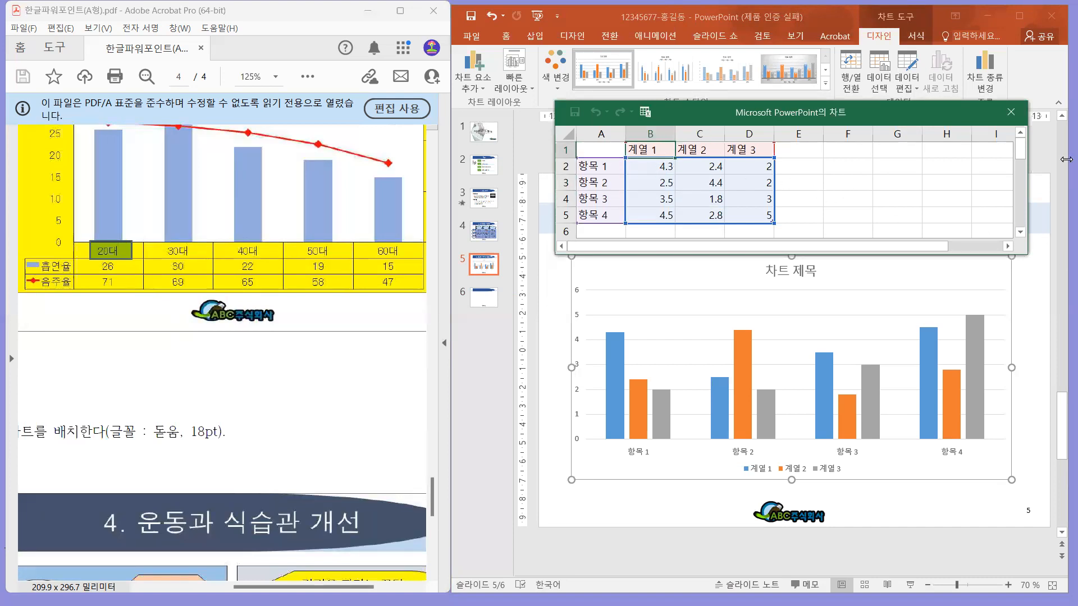
{"action": "type", "text": "20대"}
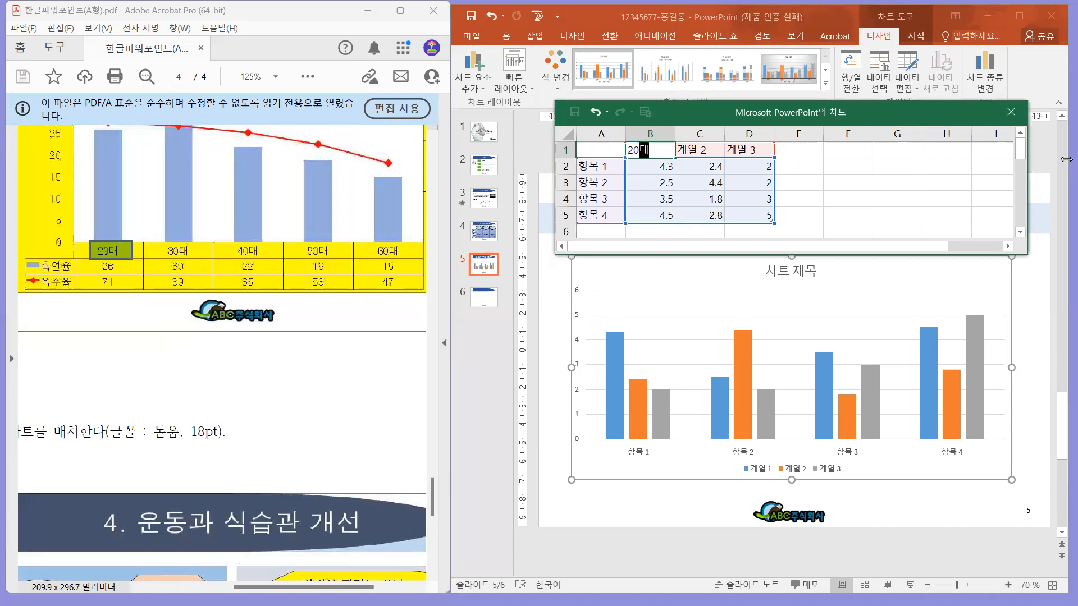
{"action": "left_click", "coordinate": [694, 153]}
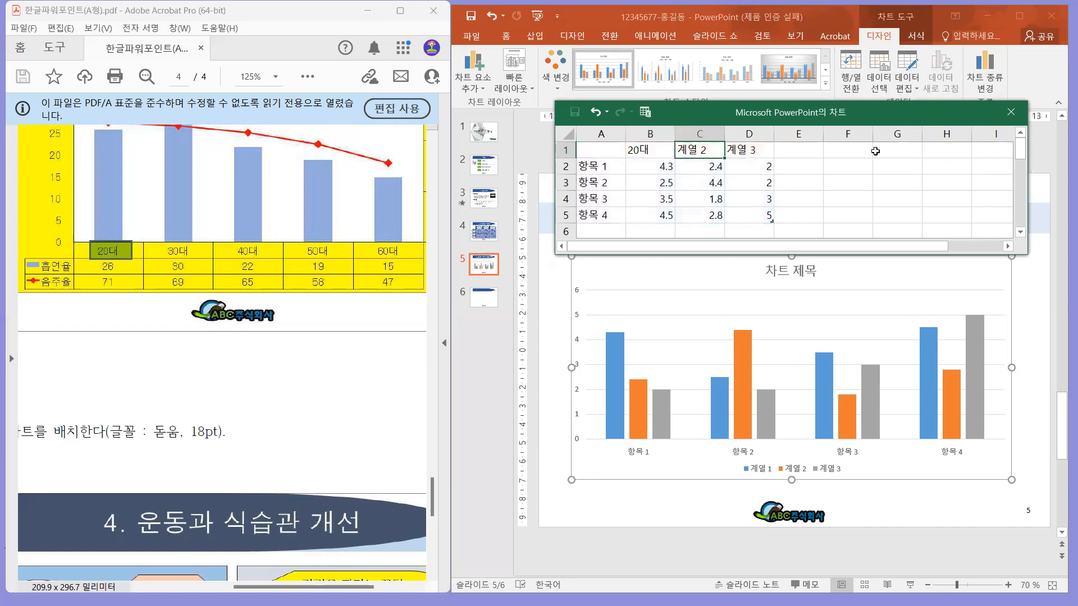
{"action": "type", "text": "30ㄷ"}
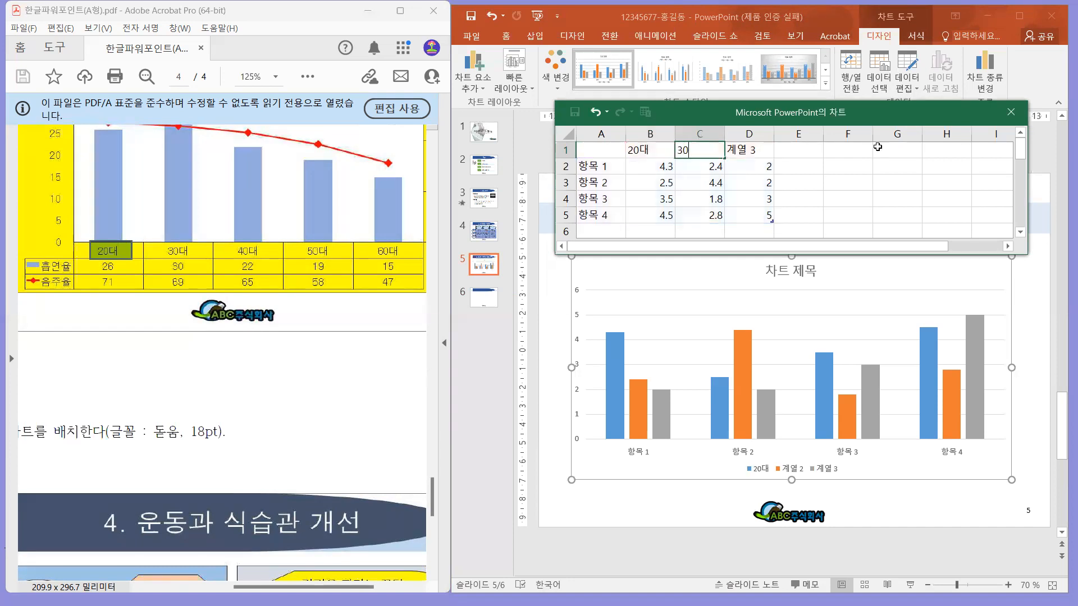
{"action": "left_click", "coordinate": [759, 148]}
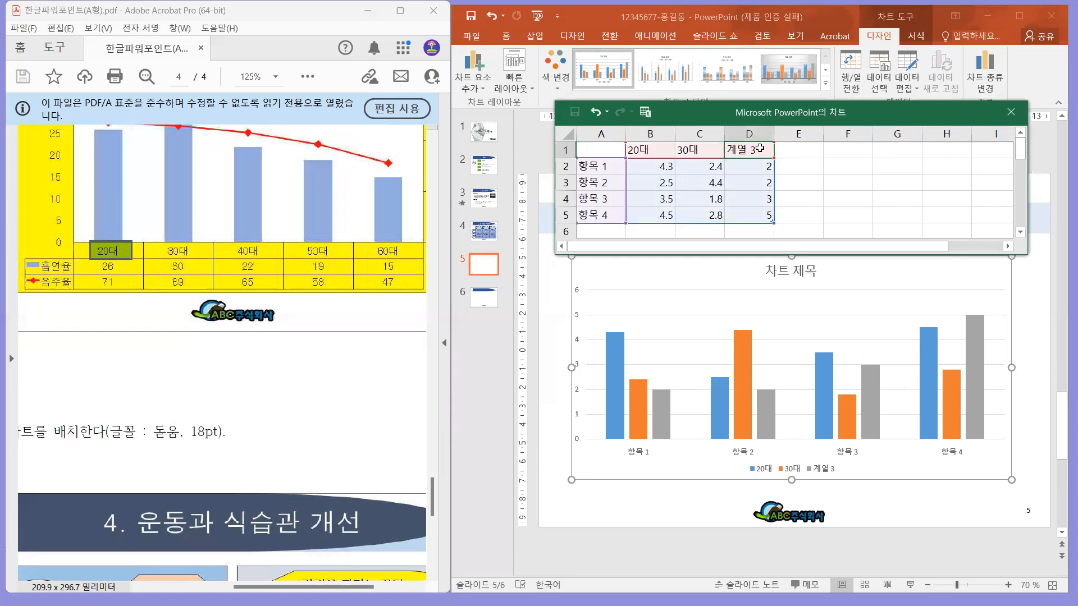
{"action": "type", "text": "40대"}
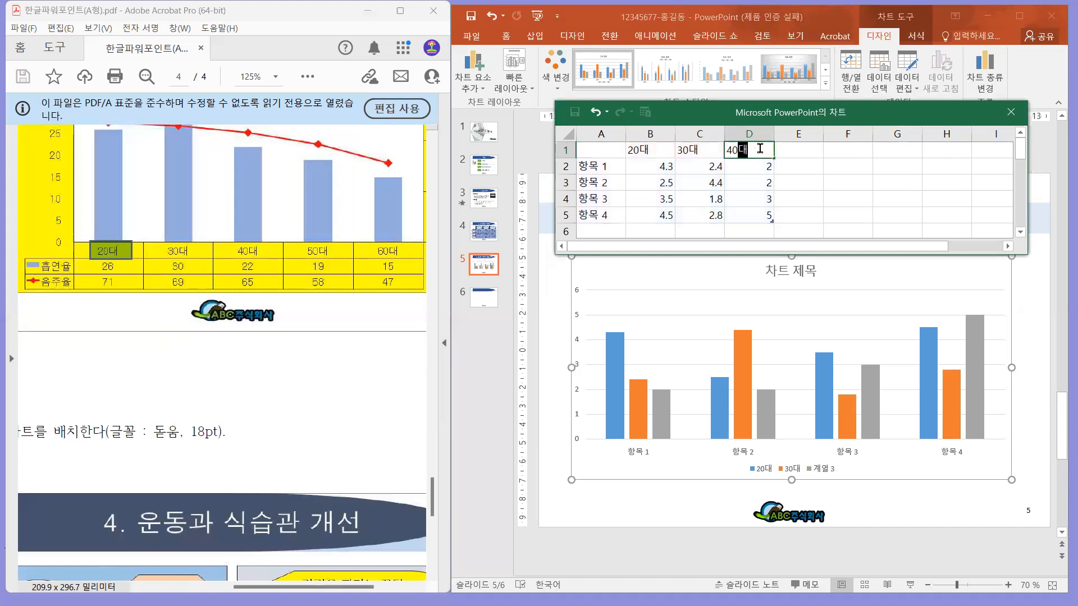
{"action": "key", "text": "Tab"}
{"action": "type", "text": "50ㄷ"}
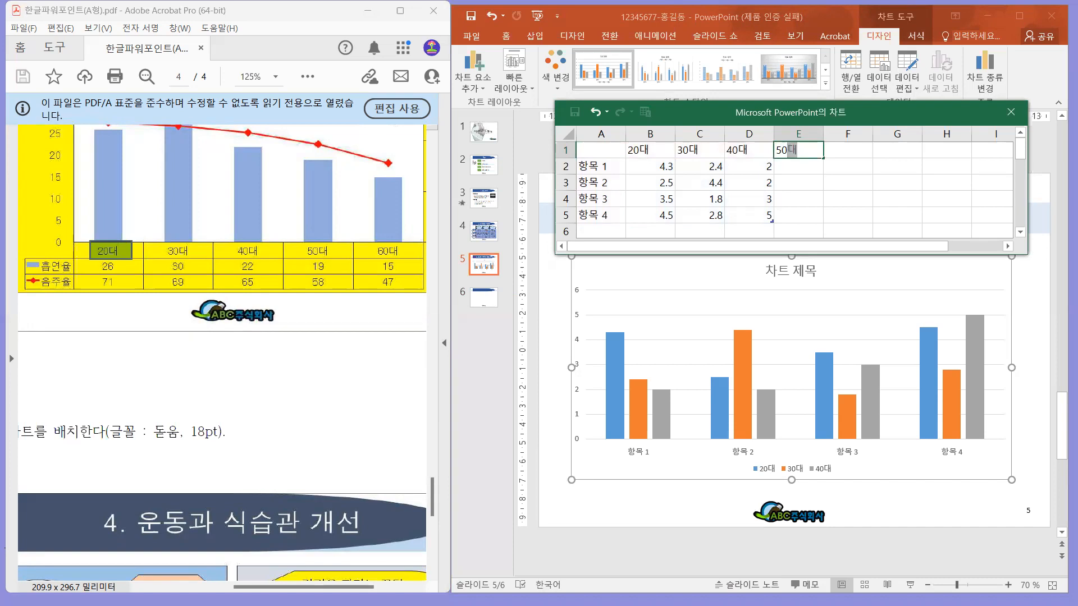
{"action": "type", "text": "ㅐ"}
{"action": "key", "text": "Tab"}
{"action": "type", "text": "60ㄷ"}
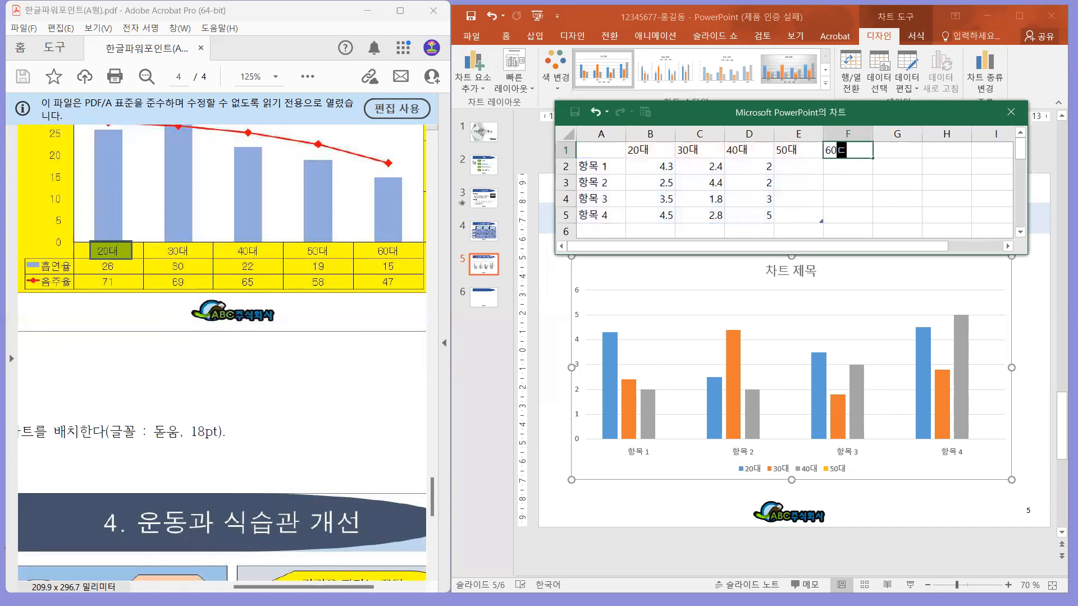
{"action": "type", "text": "ㅐ"}
{"action": "key", "text": "Return"}
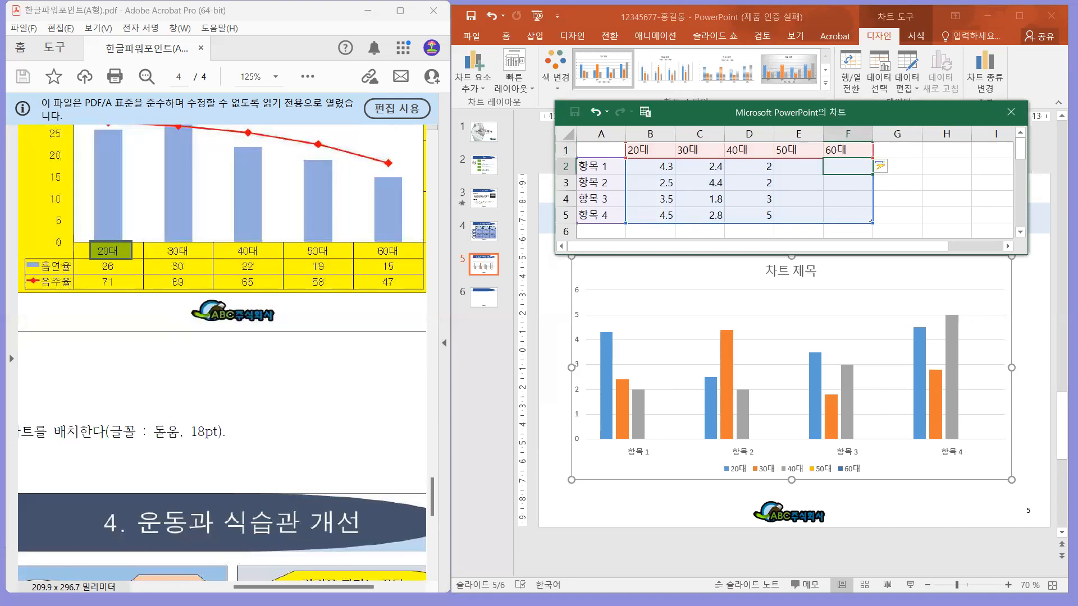
Replace the first row label in cell A2 of the chart data sheet with 흡연율
{"action": "key", "text": "Left"}
{"action": "key", "text": "Left"}
{"action": "key", "text": "Left"}
{"action": "key", "text": "Left"}
{"action": "key", "text": "Left"}
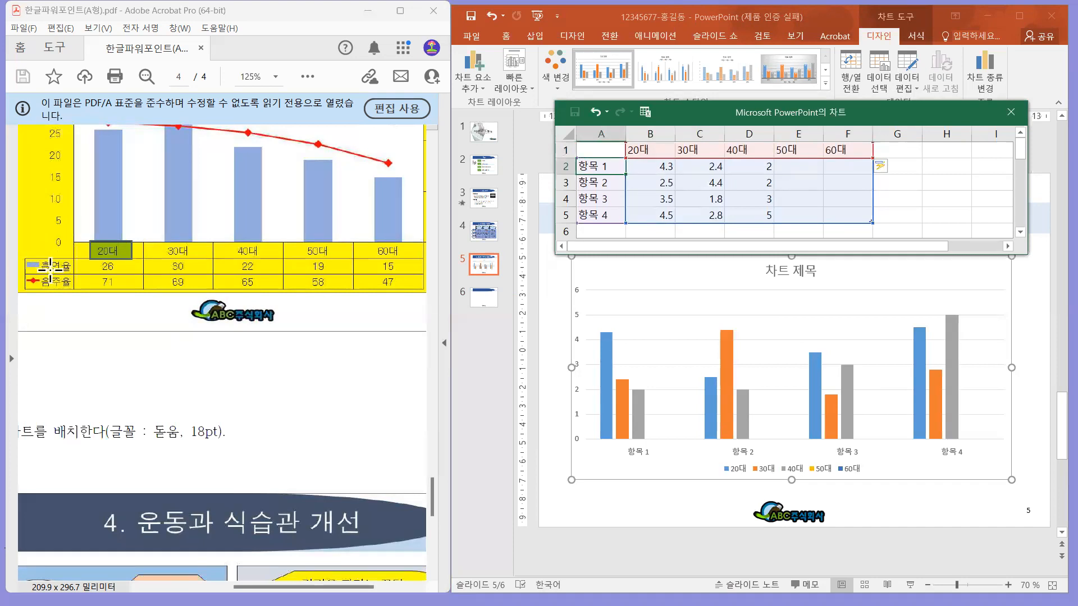
{"action": "type", "text": "흡ㅇ"}
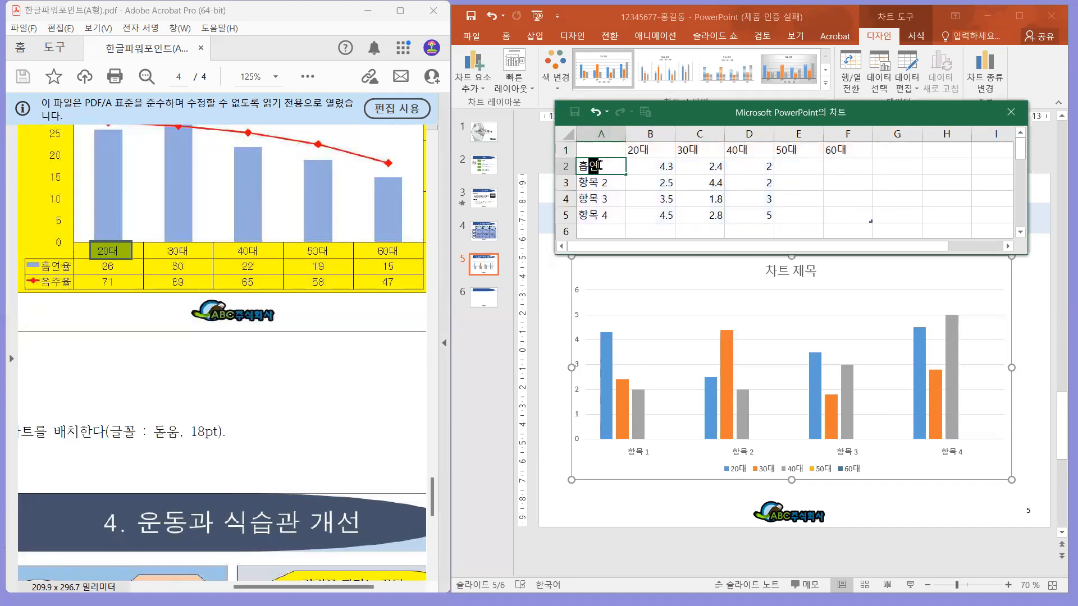
{"action": "type", "text": "율"}
{"action": "key", "text": "Tab"}
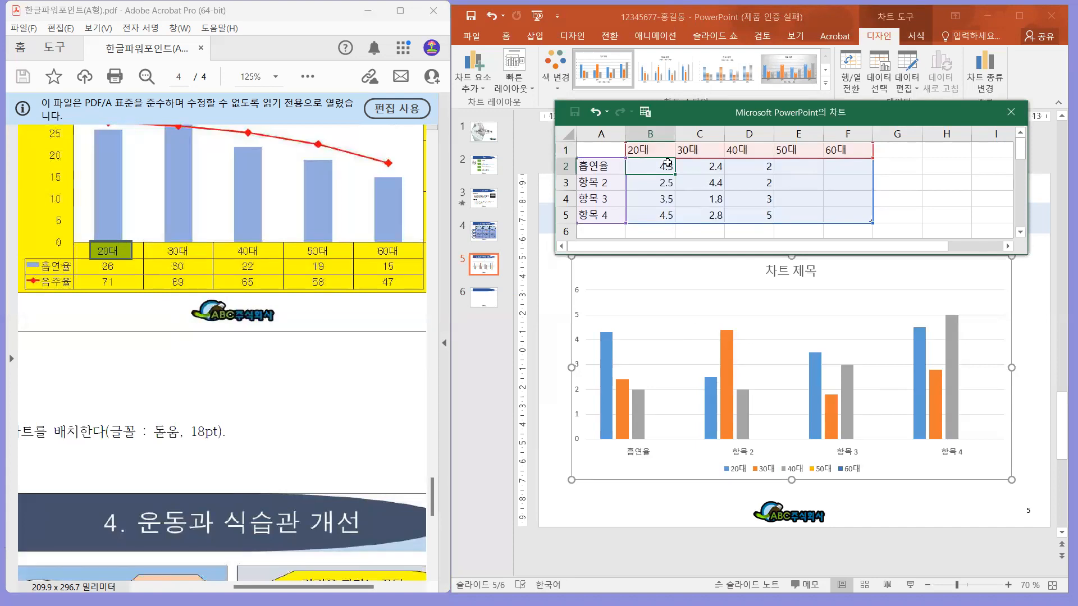
Fill the 흡연율 row with the values 26, 30, 22, 19 and 15 for 20대 through 60대
{"action": "type", "text": "26"}
{"action": "key", "text": "Tab"}
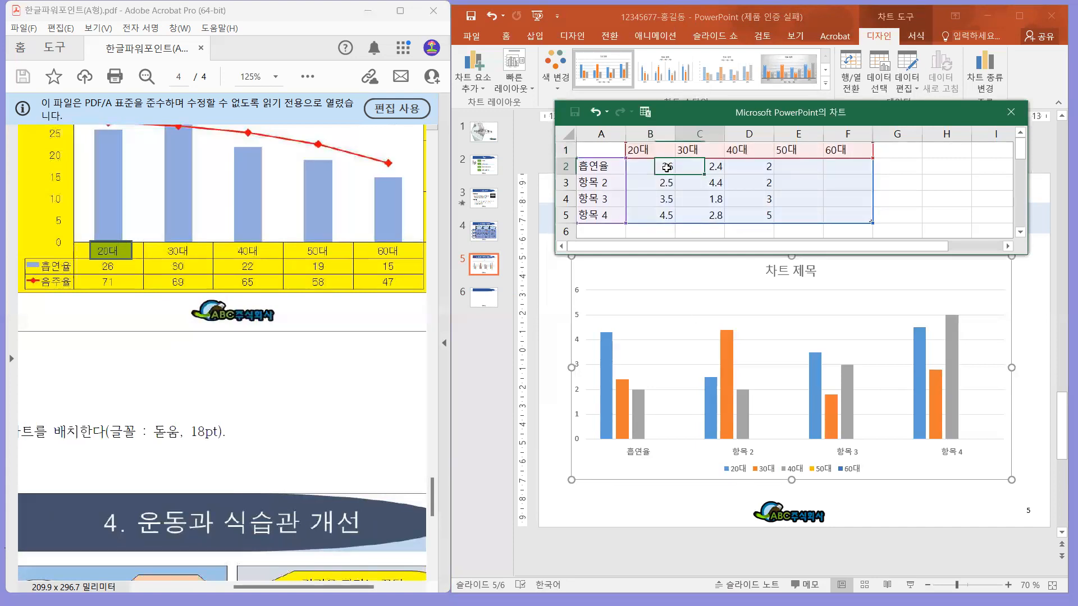
{"action": "type", "text": "30"}
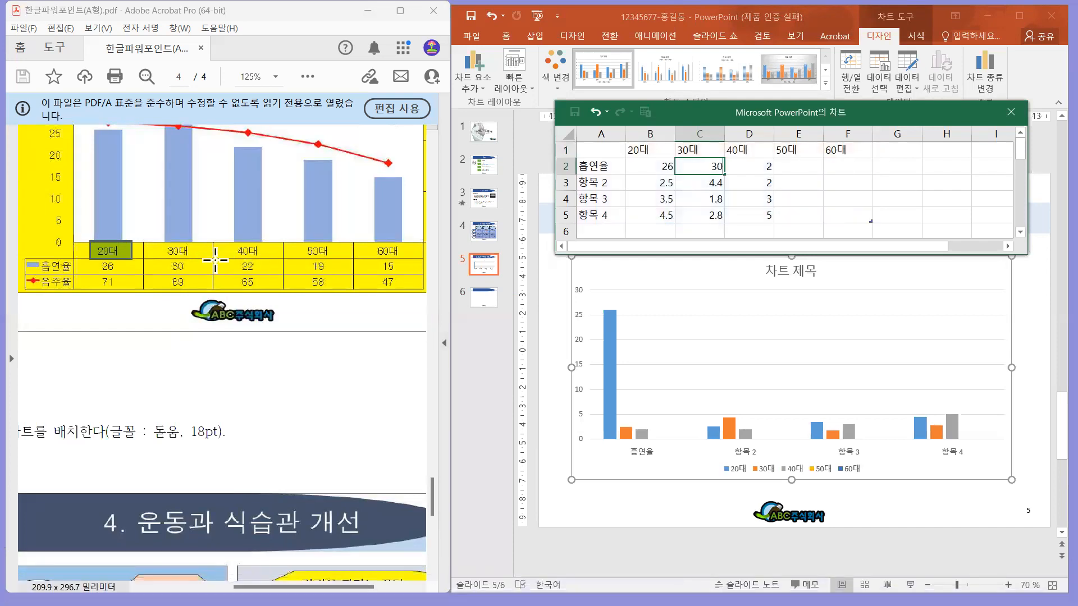
{"action": "left_click_drag", "start_coordinate": [216, 260], "coordinate": [373, 279]}
{"action": "left_click", "coordinate": [215, 251]}
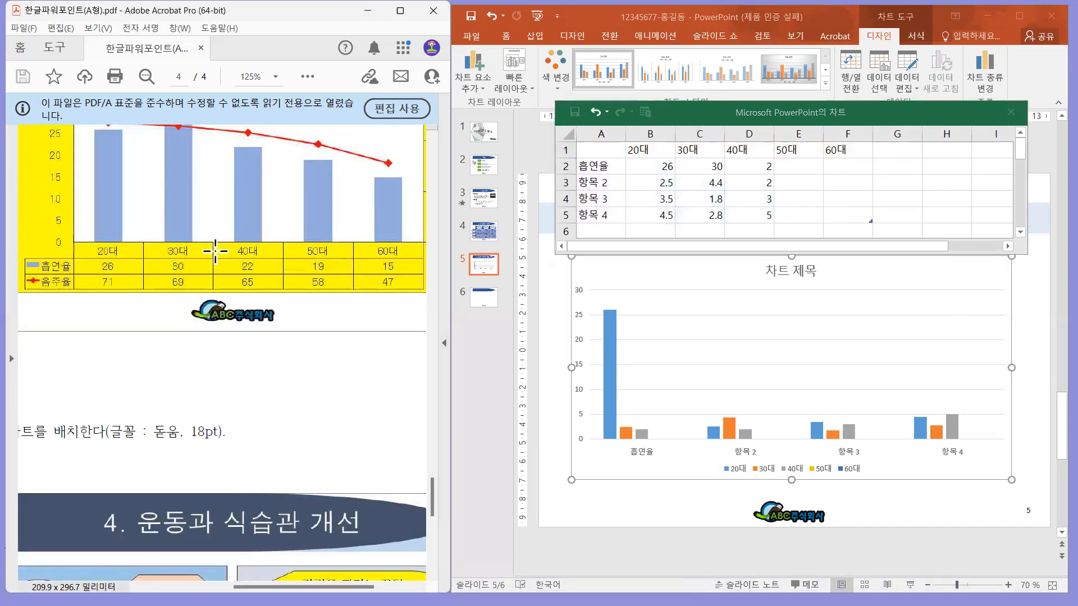
{"action": "left_click", "coordinate": [738, 173]}
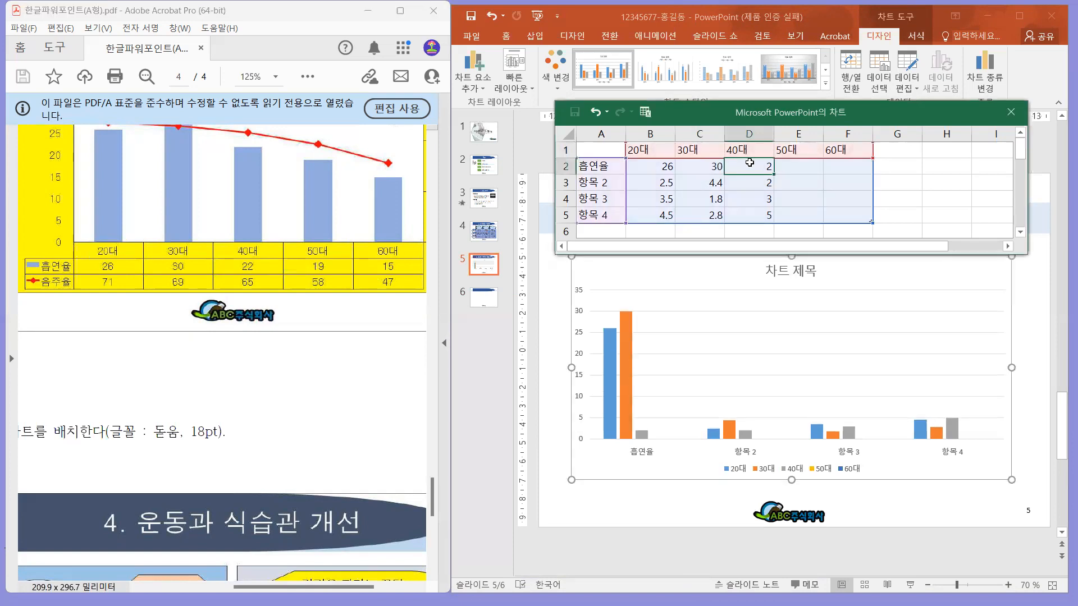
{"action": "type", "text": "22"}
{"action": "key", "text": "Tab"}
{"action": "type", "text": "19"}
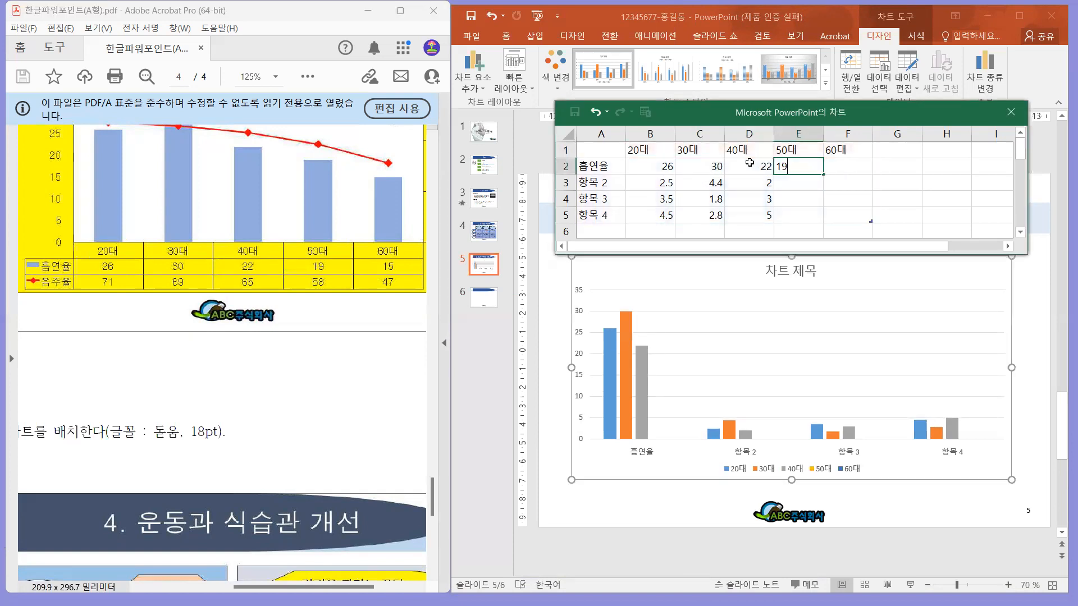
{"action": "key", "text": "Tab"}
{"action": "type", "text": "15"}
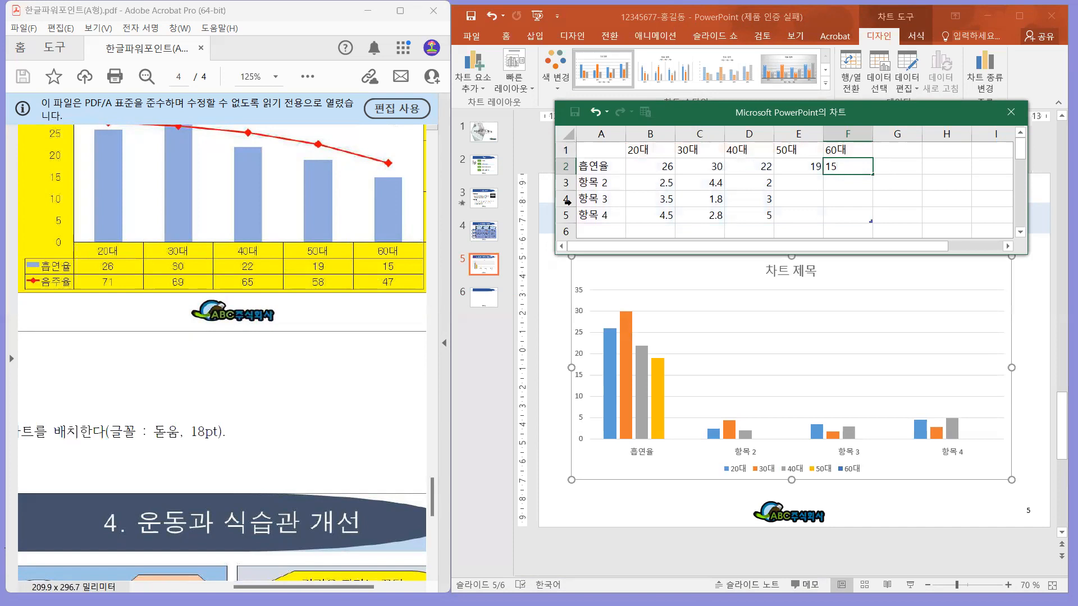
Label row 3 as 음주율 and enter 71, 69, 65, 58 and 47 for 20대 through 60대
{"action": "left_click", "coordinate": [596, 183]}
{"action": "type", "text": "음주유"}
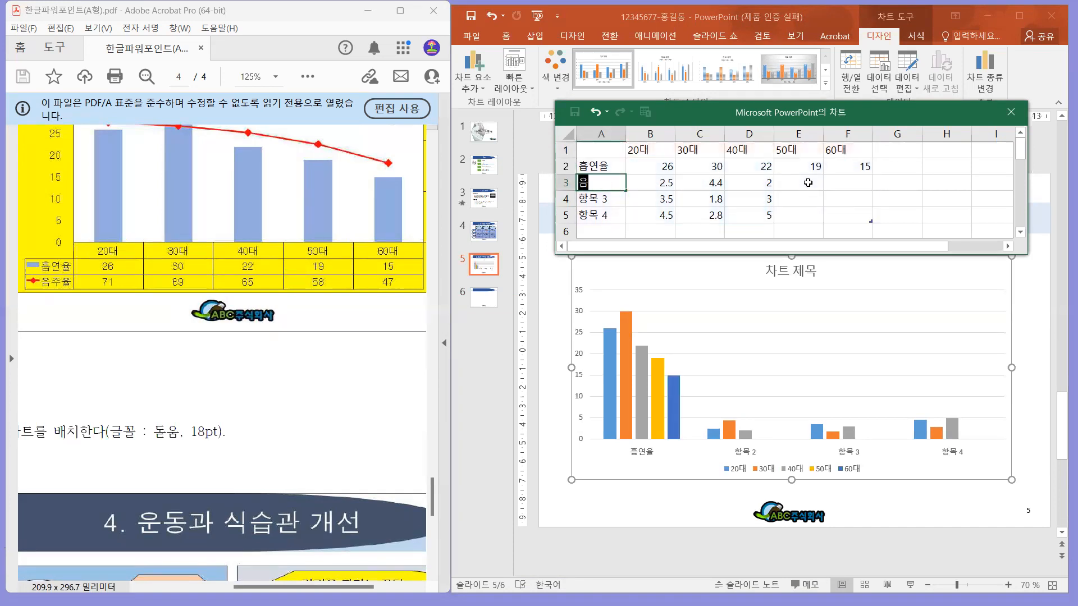
{"action": "key", "text": "Tab"}
{"action": "type", "text": "71"}
{"action": "key", "text": "Tab"}
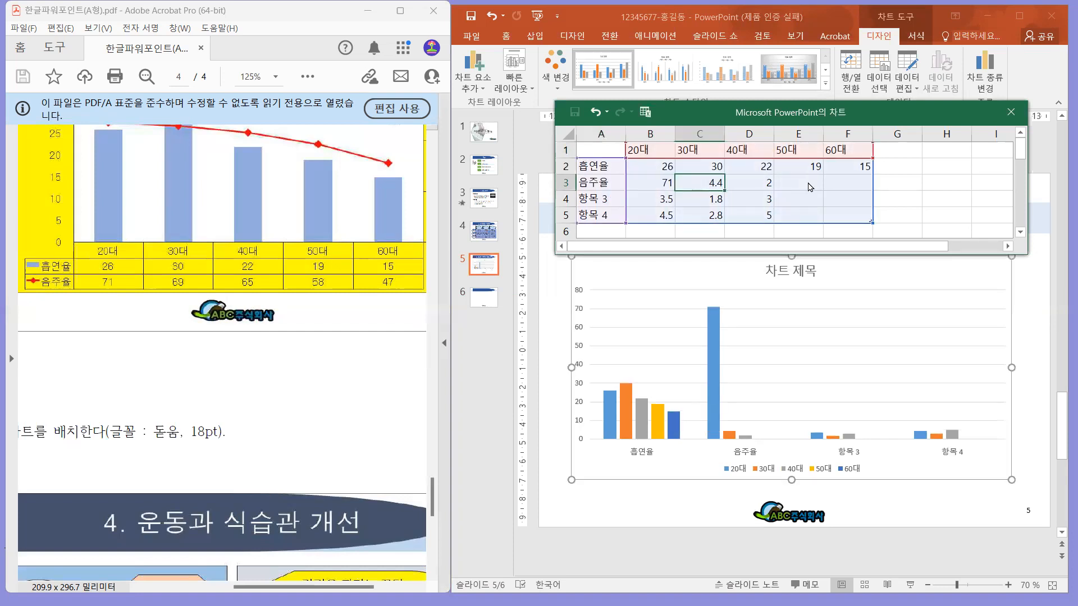
{"action": "type", "text": "69"}
{"action": "key", "text": "Tab"}
{"action": "type", "text": "65"}
{"action": "key", "text": "Tab"}
{"action": "type", "text": "58"}
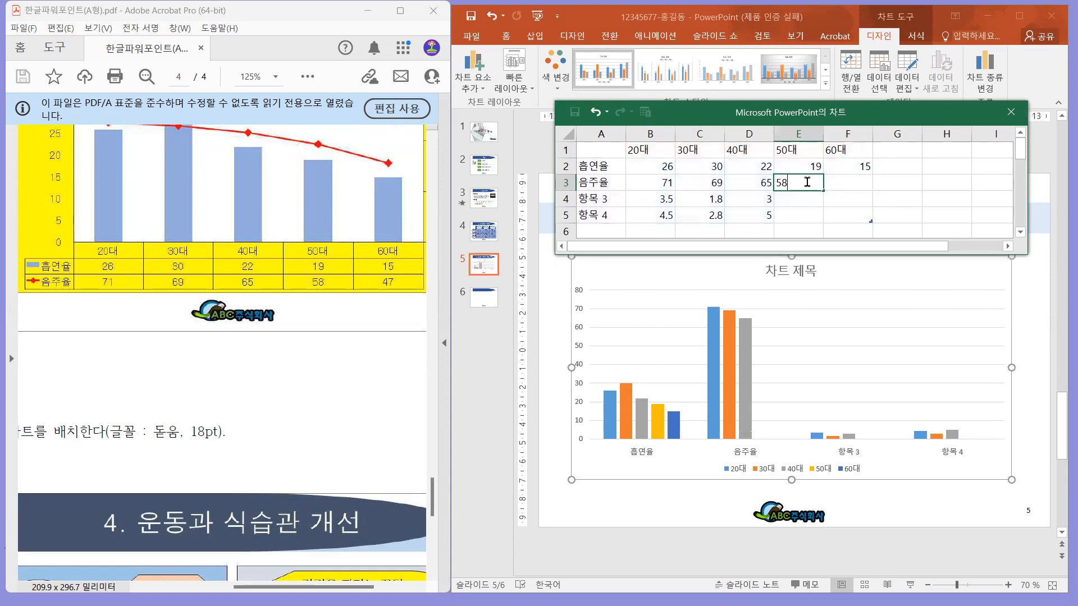
{"action": "key", "text": "Tab"}
{"action": "type", "text": "47"}
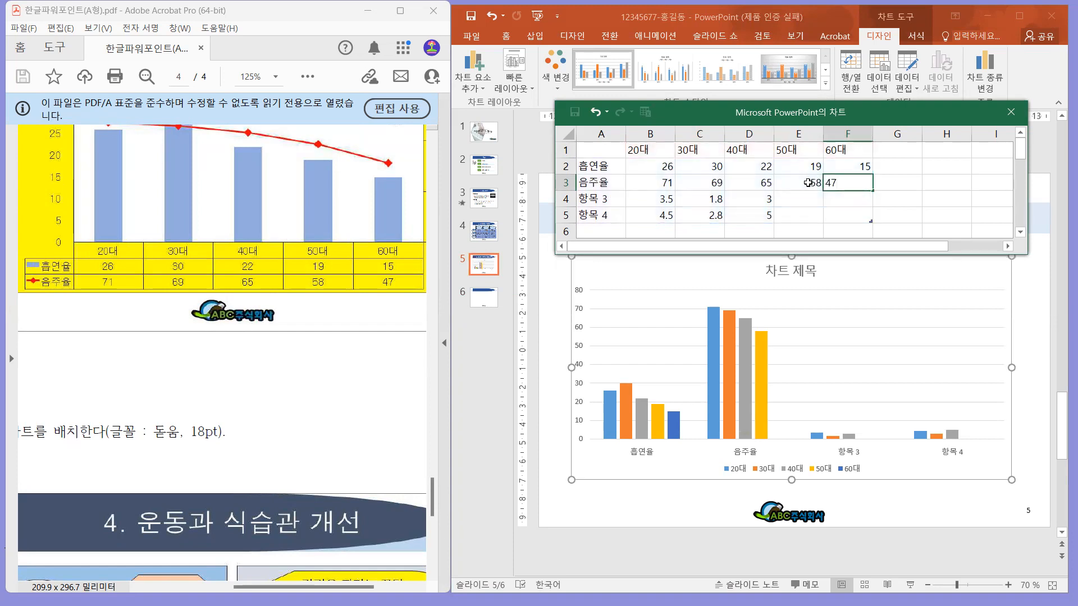
{"action": "key", "text": "Return"}
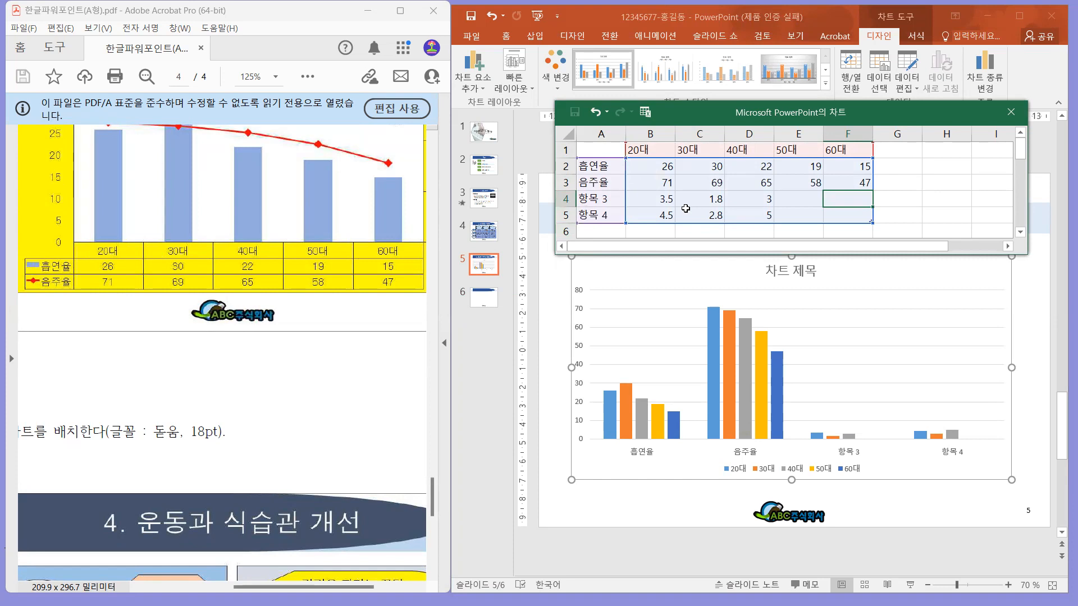
Delete the unused 항목 3 and 항목 4 rows from the chart data sheet
{"action": "left_click", "coordinate": [662, 215]}
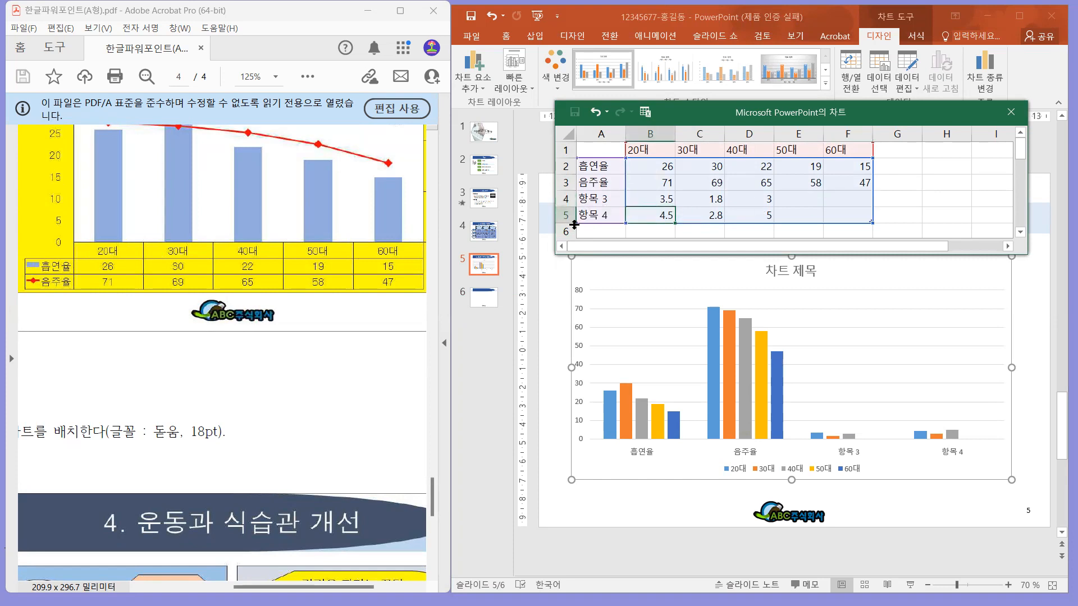
{"action": "left_click_drag", "start_coordinate": [564, 198], "coordinate": [563, 213]}
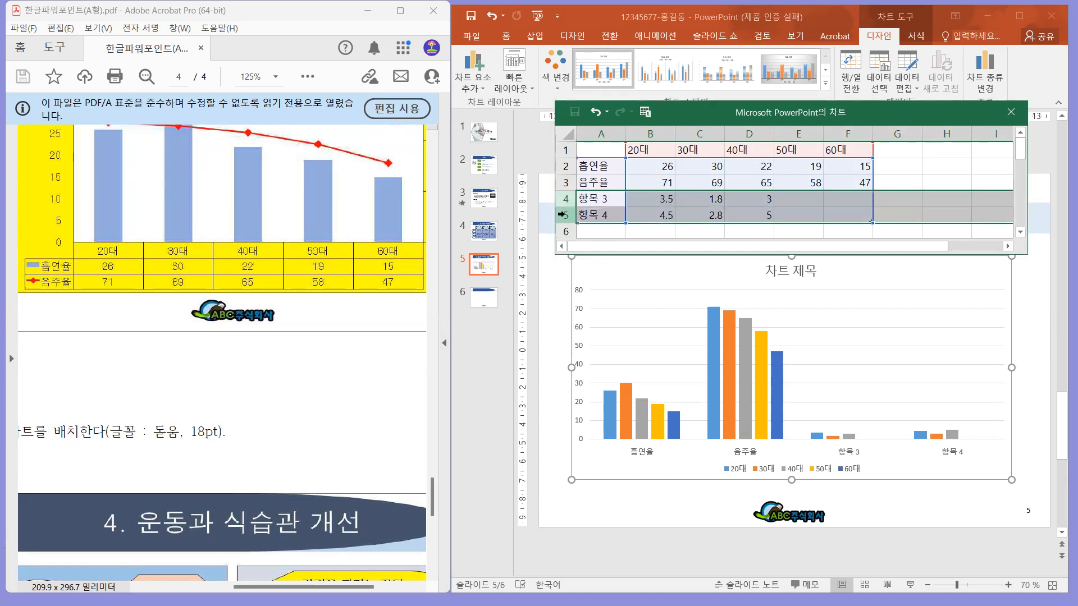
{"action": "right_click", "coordinate": [567, 203]}
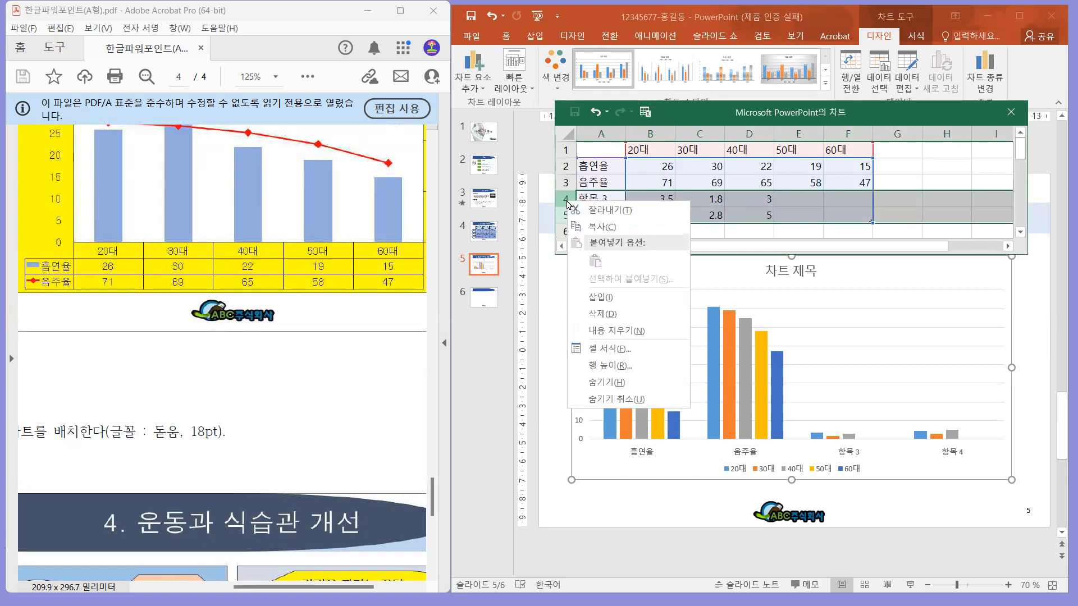
{"action": "left_click", "coordinate": [621, 312]}
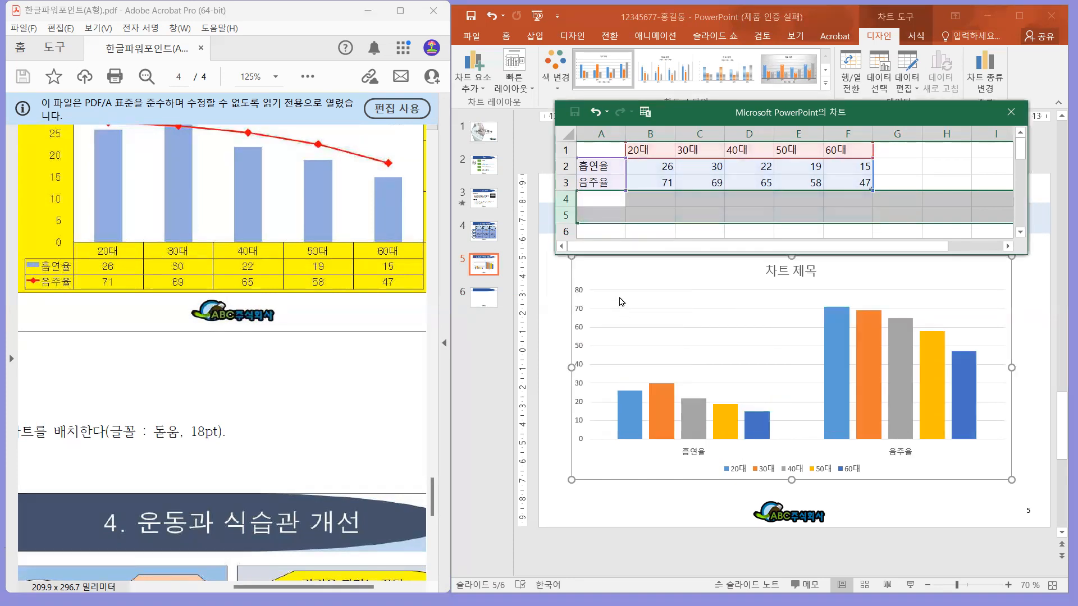
{"action": "left_click", "coordinate": [651, 179]}
{"action": "left_click", "coordinate": [935, 163]}
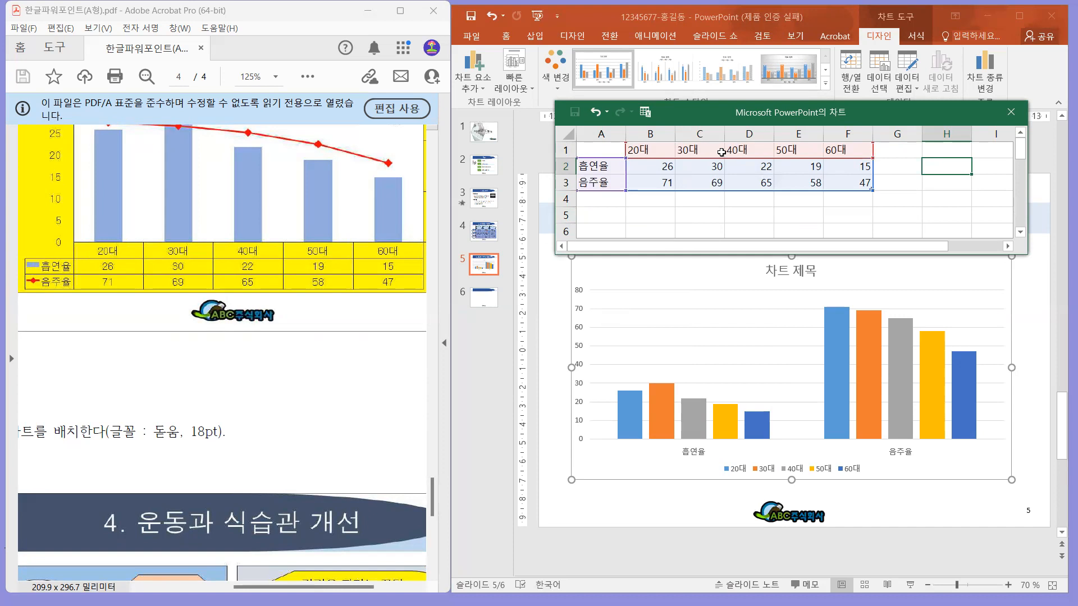
Check the PDF's reference chart to see which items run along its horizontal axis
{"action": "left_click", "coordinate": [346, 314]}
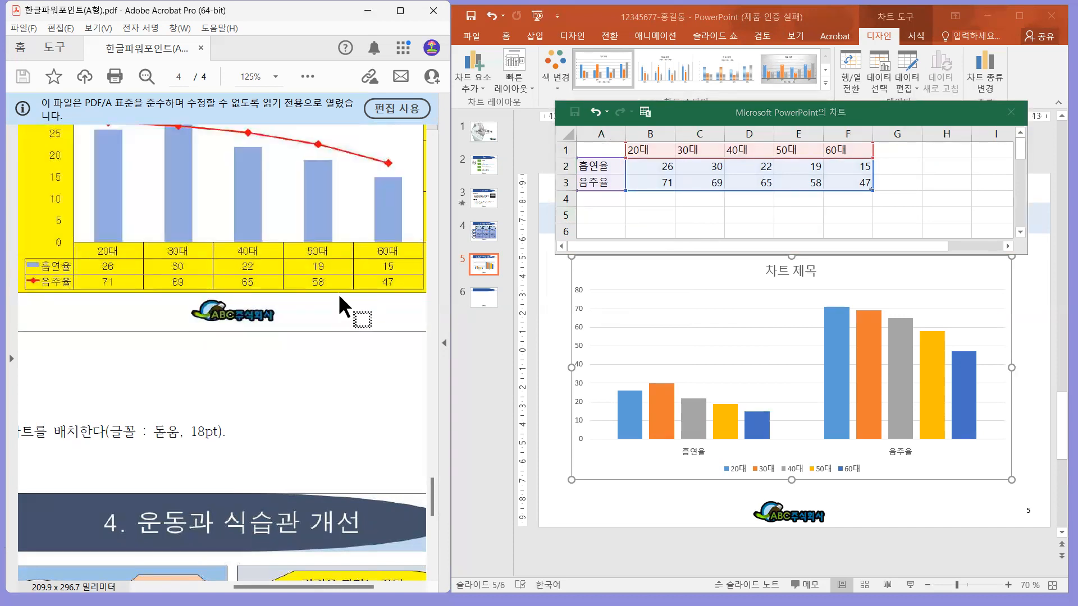
{"action": "left_click", "coordinate": [304, 308]}
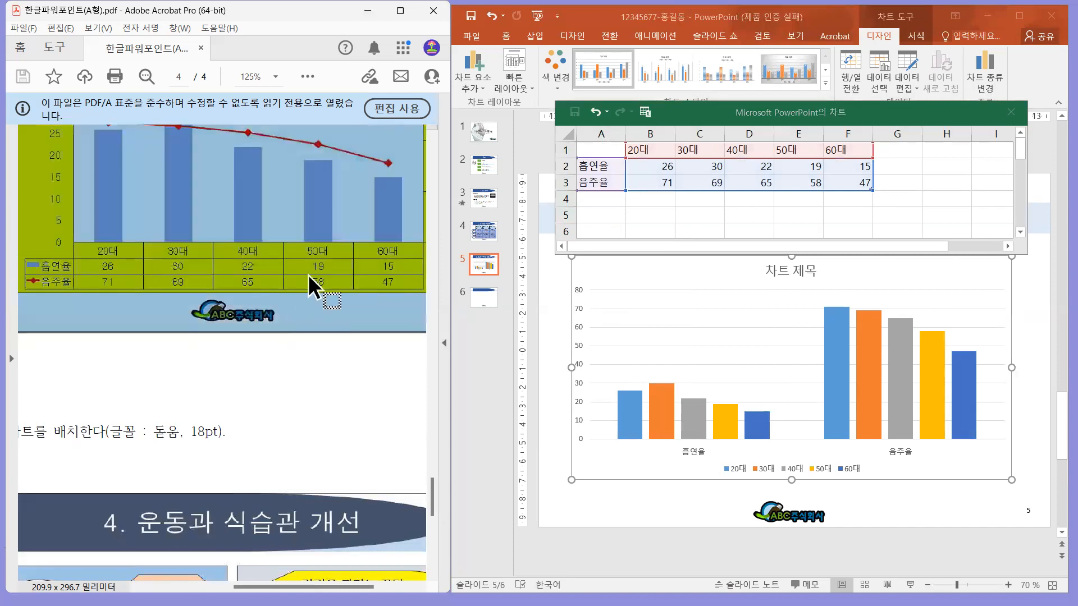
{"action": "left_click_drag", "start_coordinate": [289, 307], "coordinate": [274, 387]}
{"action": "left_click_drag", "start_coordinate": [48, 301], "coordinate": [408, 324]}
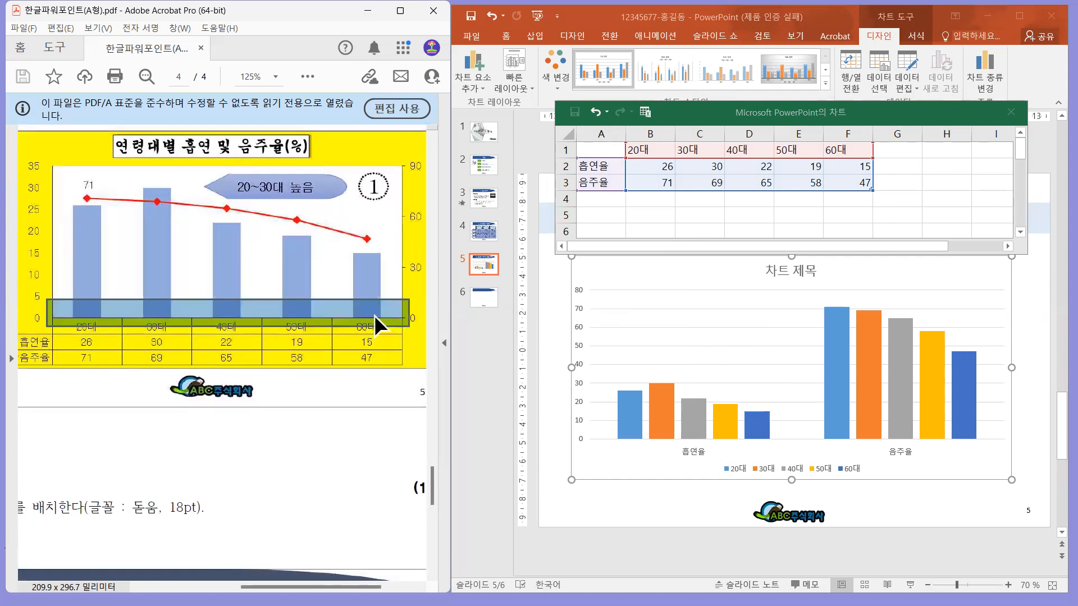
{"action": "left_click_drag", "start_coordinate": [397, 314], "coordinate": [398, 315]}
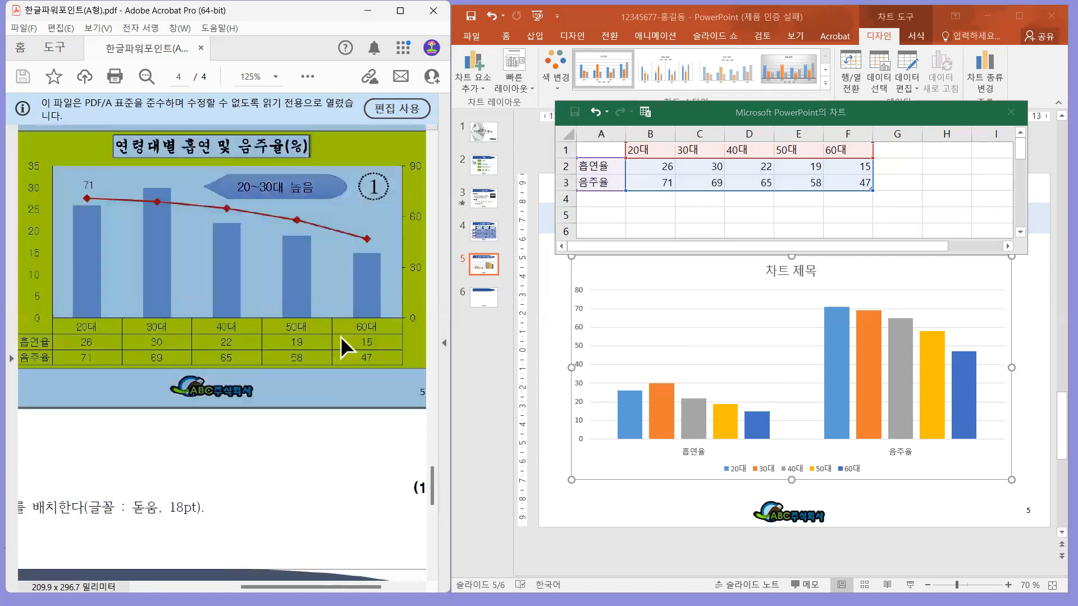
Switch the chart's rows and columns so that 20대 through 60대 run along the horizontal axis, and close the chart data sheet
{"action": "left_click_drag", "start_coordinate": [44, 311], "coordinate": [415, 336]}
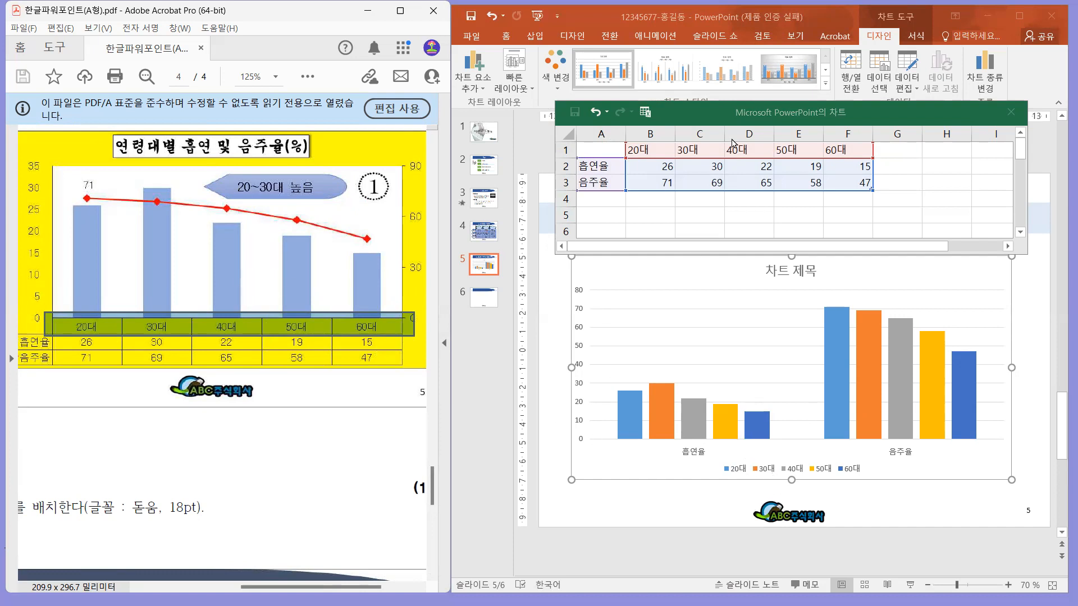
{"action": "left_click", "coordinate": [852, 81]}
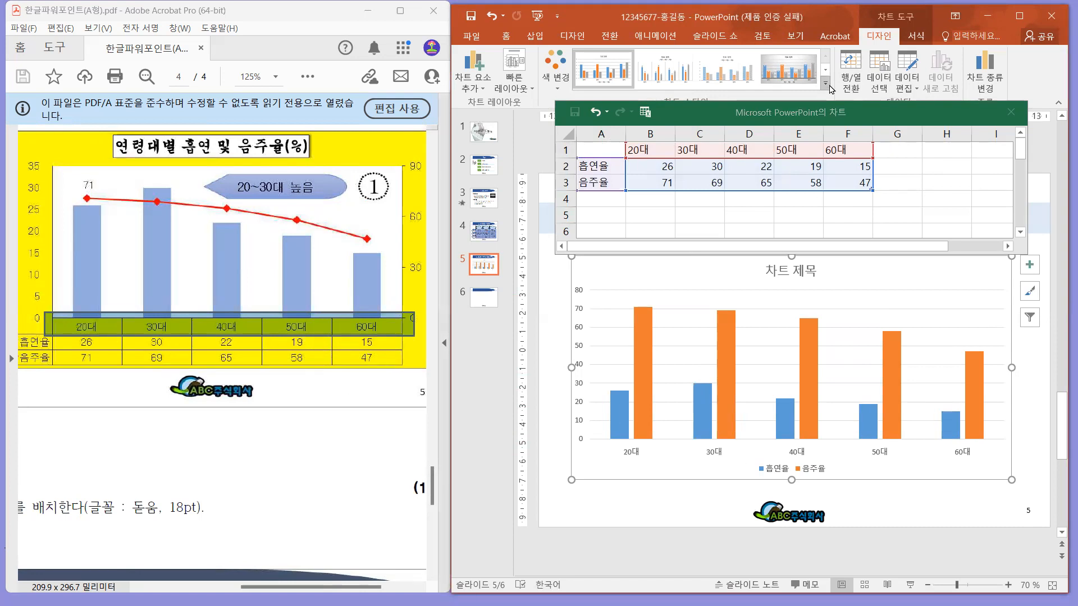
{"action": "left_click", "coordinate": [852, 74]}
{"action": "left_click", "coordinate": [851, 75]}
{"action": "left_click", "coordinate": [851, 74]}
{"action": "left_click", "coordinate": [851, 75]}
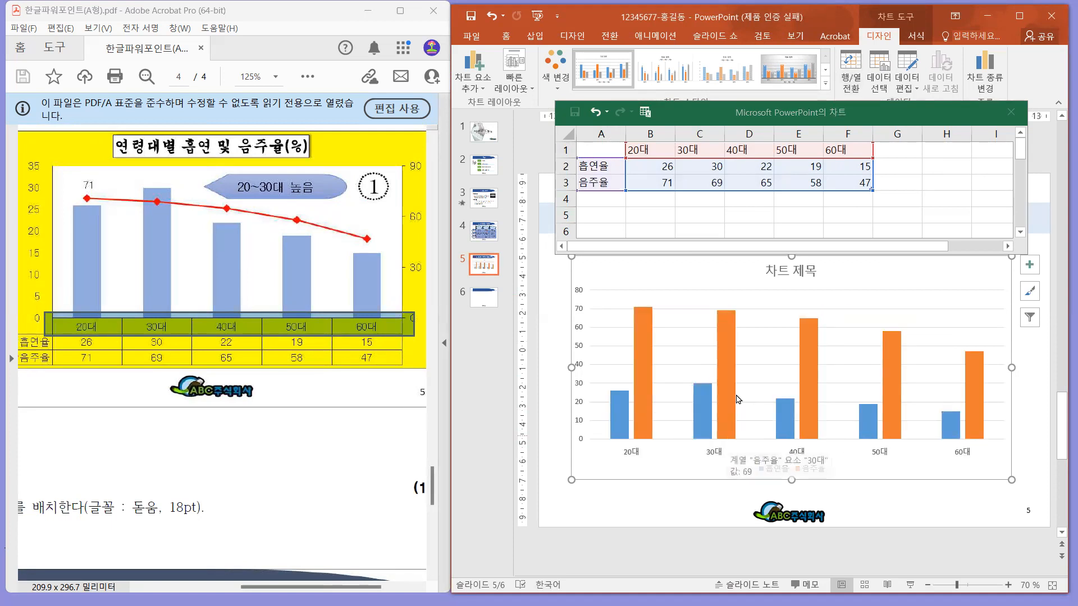
{"action": "left_click", "coordinate": [975, 110]}
{"action": "left_click", "coordinate": [770, 165]}
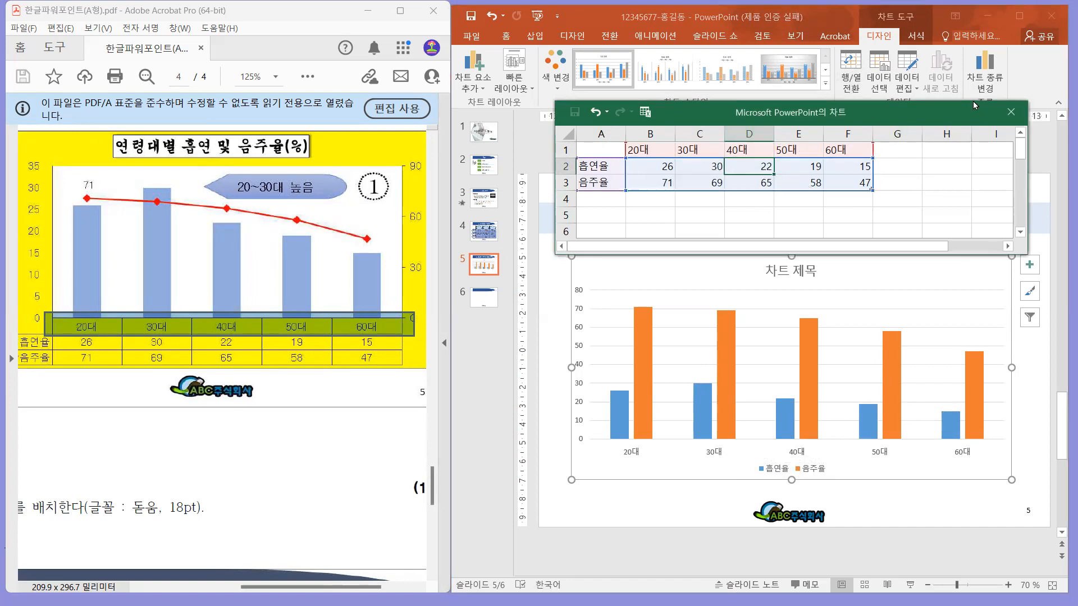
{"action": "left_click", "coordinate": [1012, 112]}
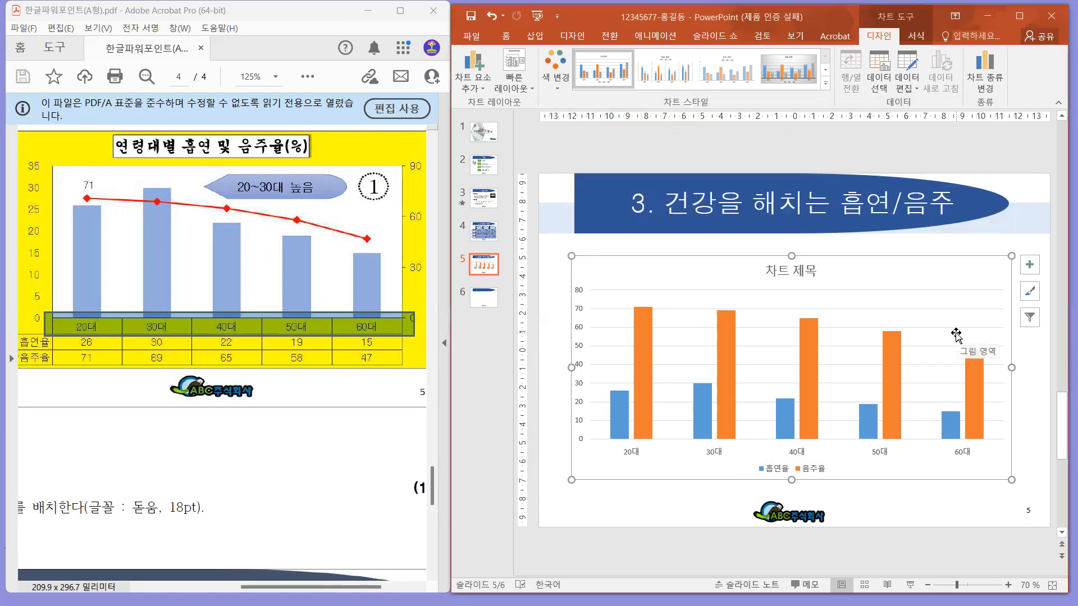
Reopen the chart's data sheet by way of the data source selection, leaving the source settings as they are
{"action": "left_click", "coordinate": [412, 358]}
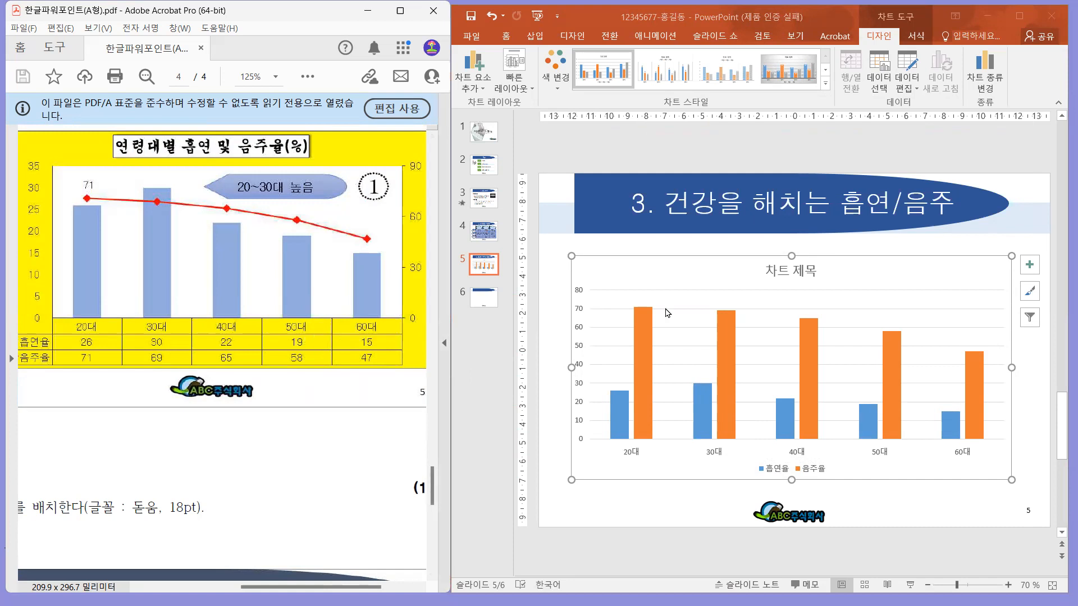
{"action": "left_click", "coordinate": [878, 84]}
{"action": "left_click", "coordinate": [877, 62]}
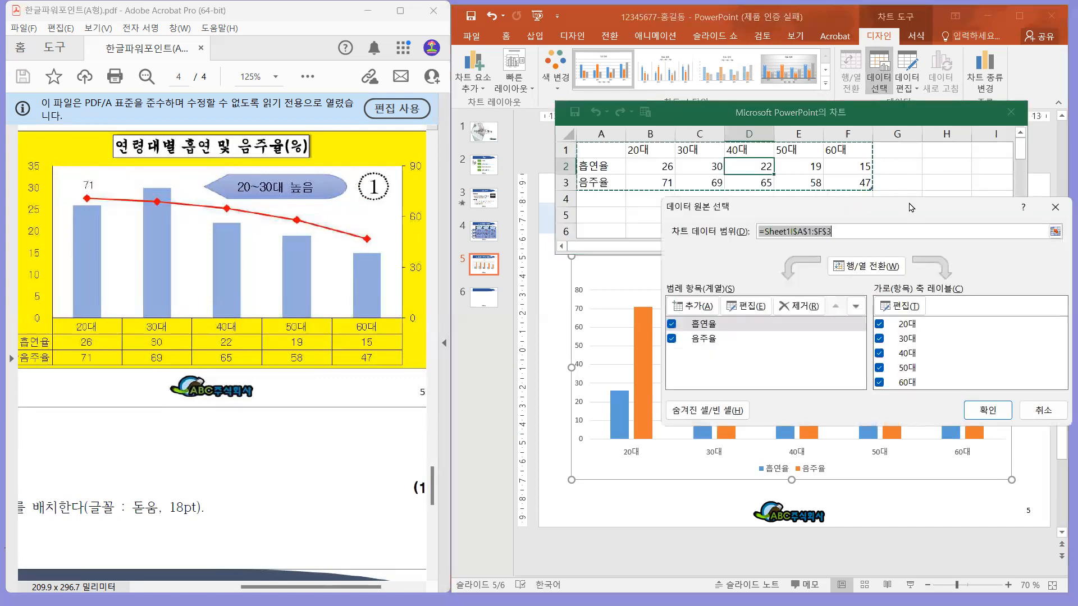
{"action": "left_click", "coordinate": [1043, 410]}
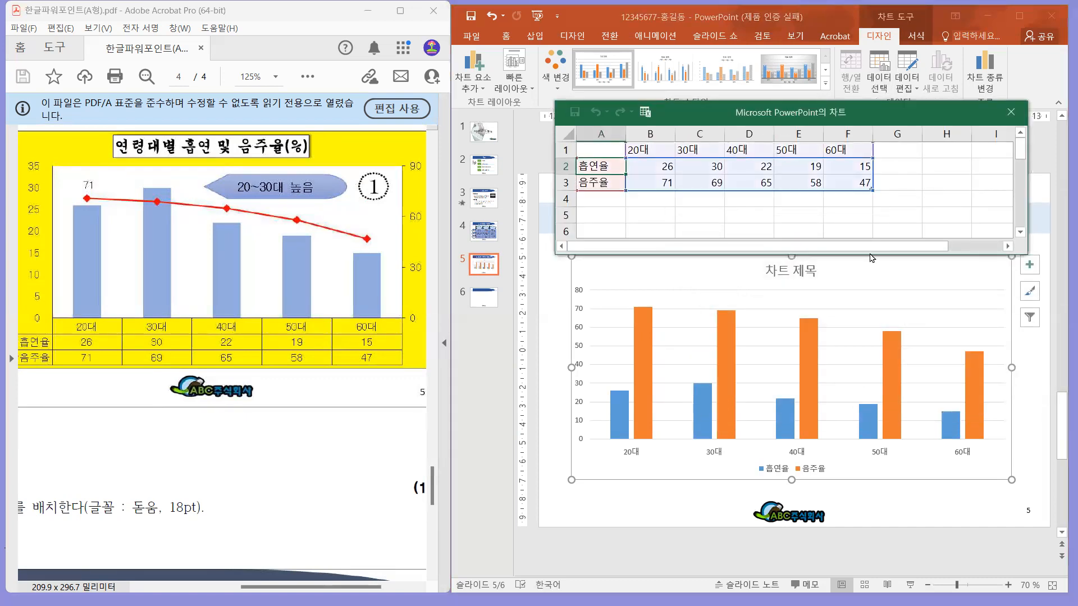
{"action": "left_click", "coordinate": [808, 148]}
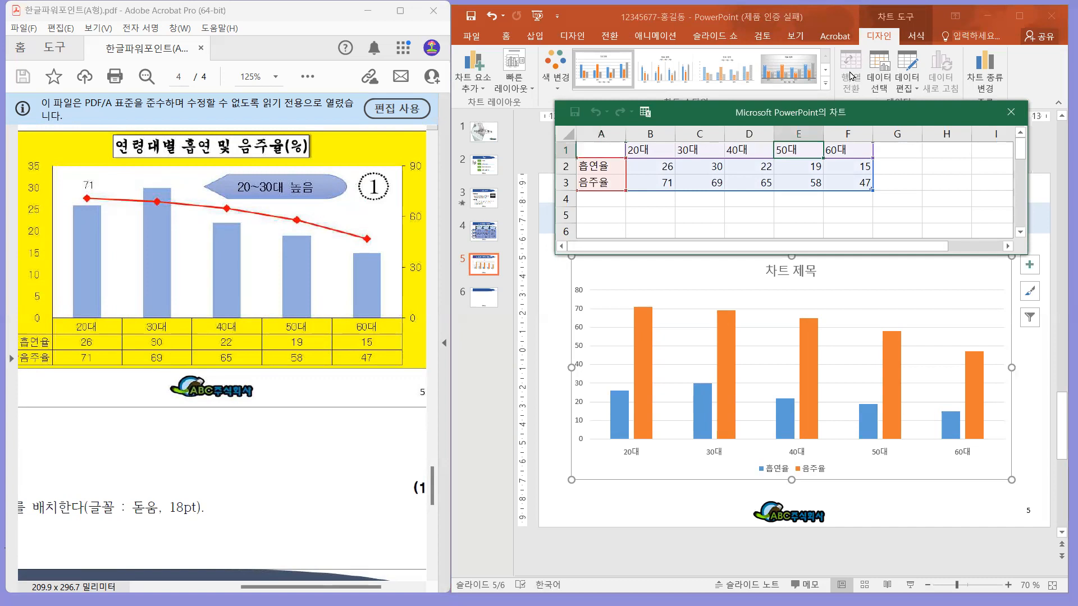
{"action": "left_click", "coordinate": [978, 275]}
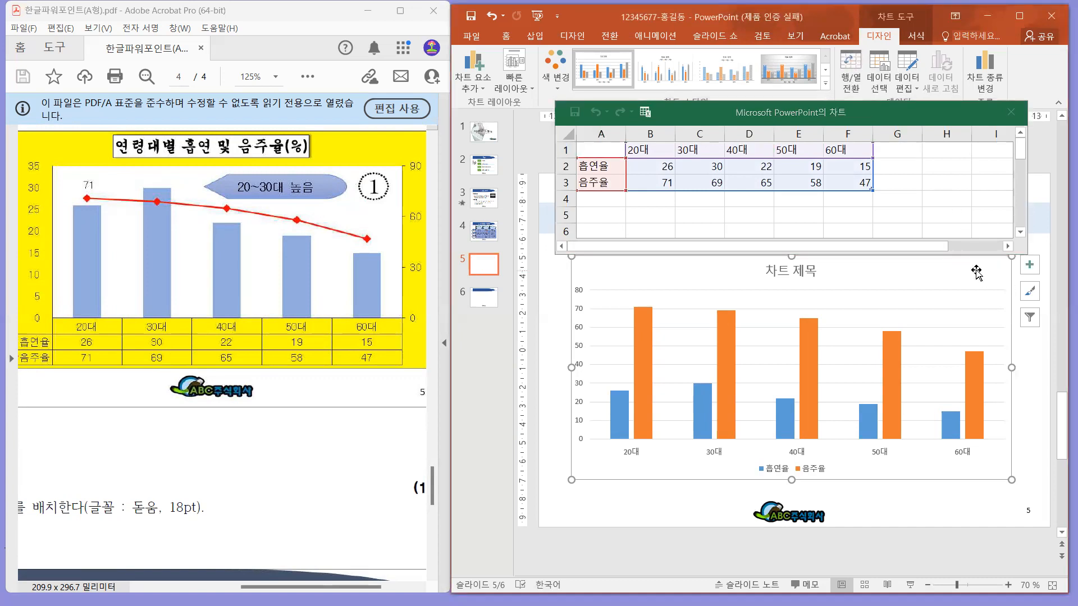
Swap the chart's rows and columns back and forth, ending with the age groups on the horizontal axis, and close the data sheet
{"action": "left_click", "coordinate": [852, 72]}
{"action": "left_click", "coordinate": [851, 71]}
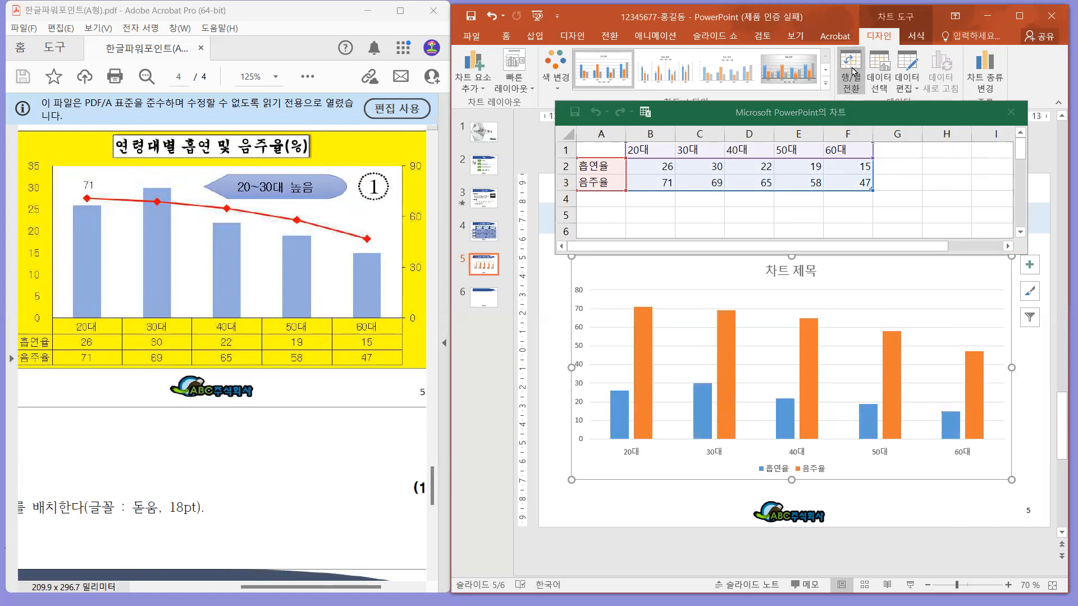
{"action": "left_click", "coordinate": [852, 71]}
{"action": "left_click", "coordinate": [852, 71]}
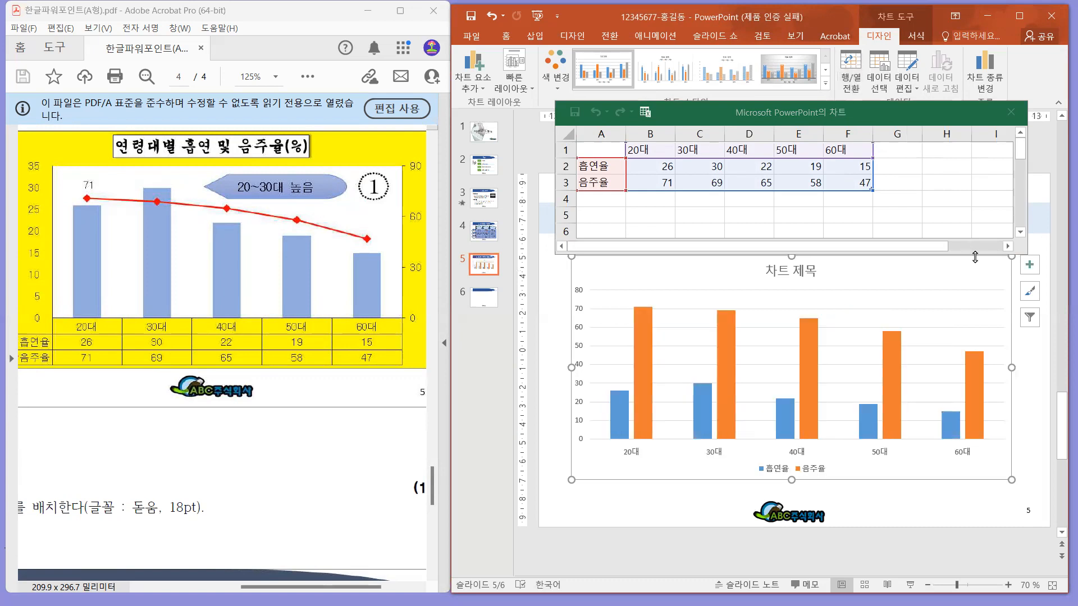
{"action": "left_click", "coordinate": [1011, 113]}
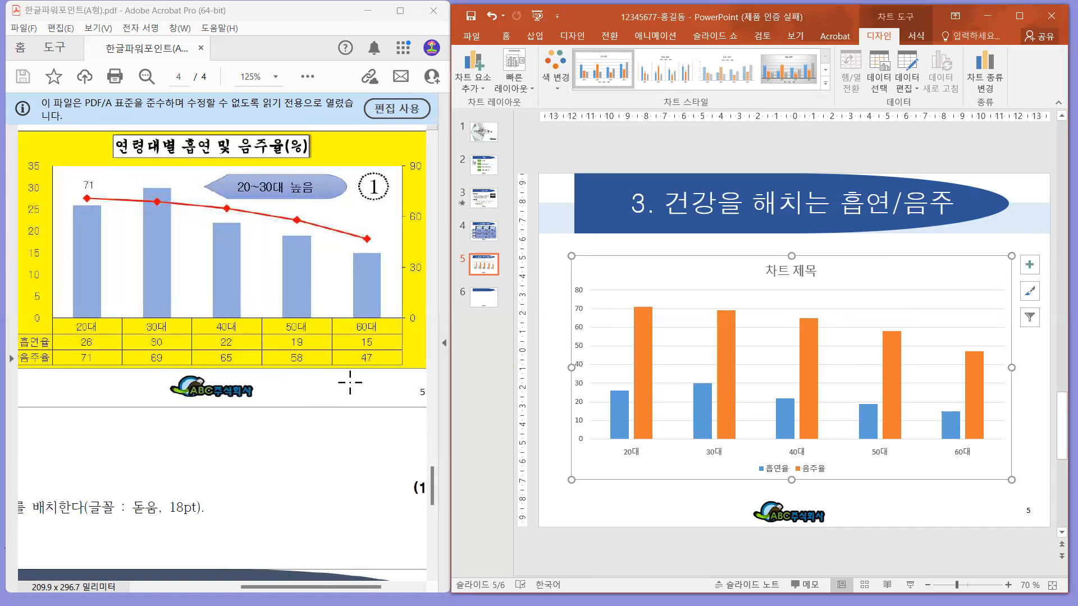
Check the PDF's chart type instructions and 세부조건 box for the chart's formatting requirements
{"action": "left_click", "coordinate": [103, 375]}
{"action": "key", "text": "space"}
{"action": "left_click_drag", "start_coordinate": [70, 254], "coordinate": [214, 318]}
{"action": "left_click_drag", "start_coordinate": [133, 266], "coordinate": [256, 324]}
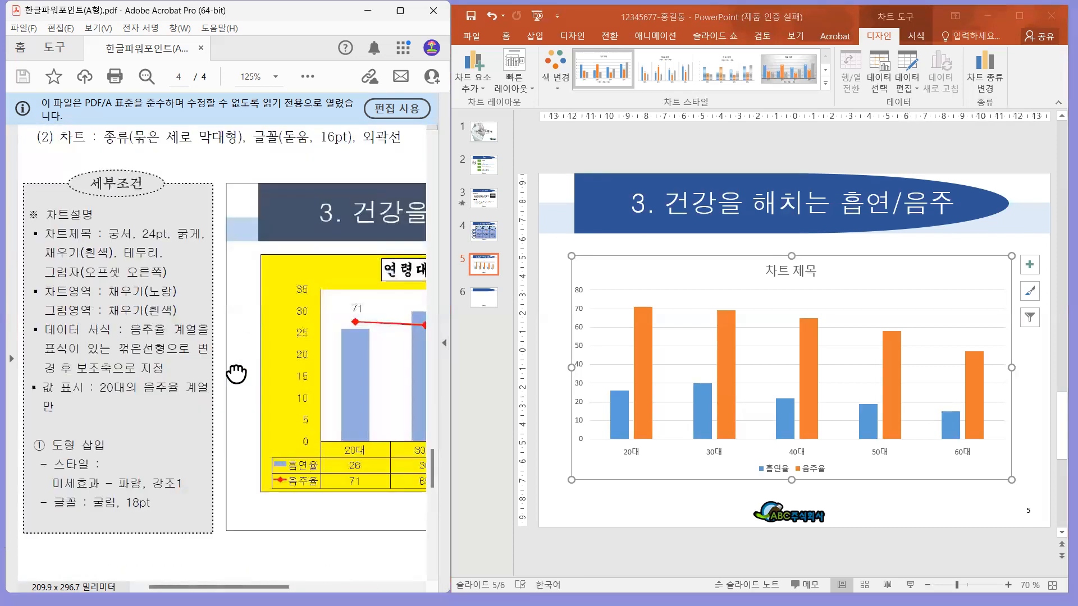